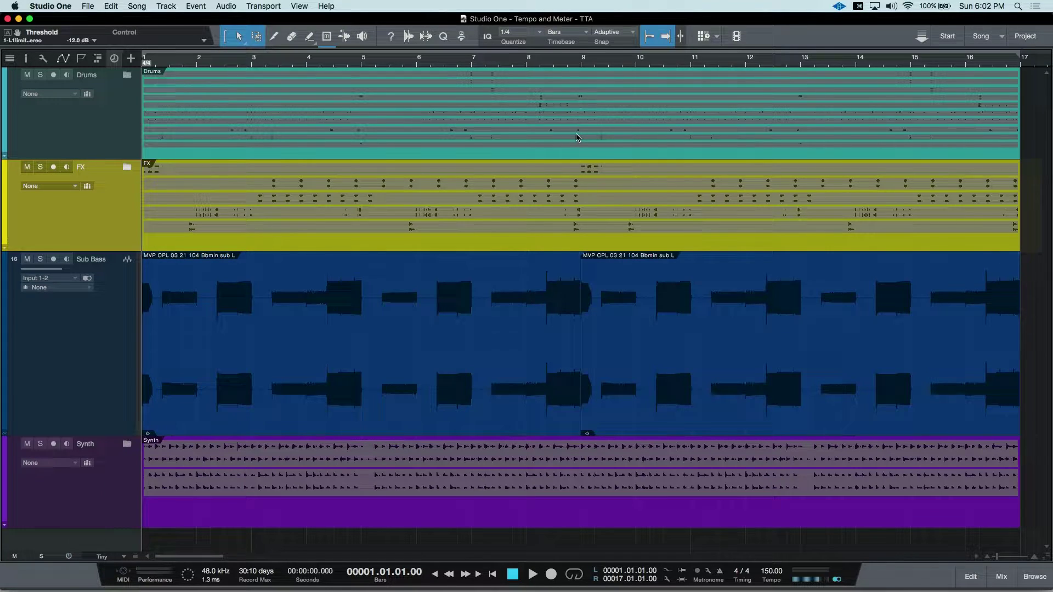
Start playback and toggle the tempo track with Option+Cmd+T until it shows its constant 150 BPM
key(space)
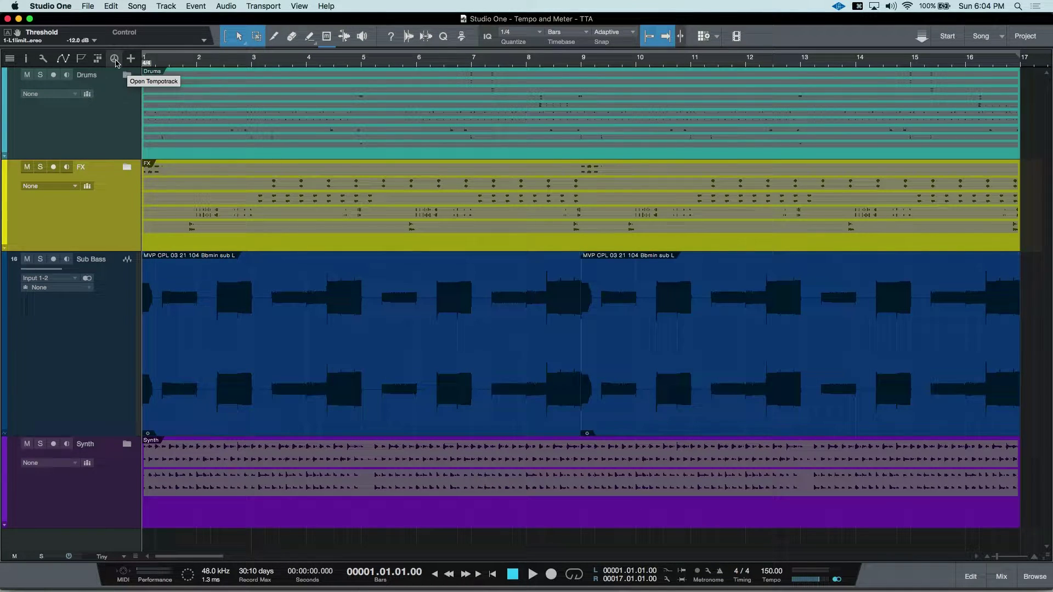
click(115, 60)
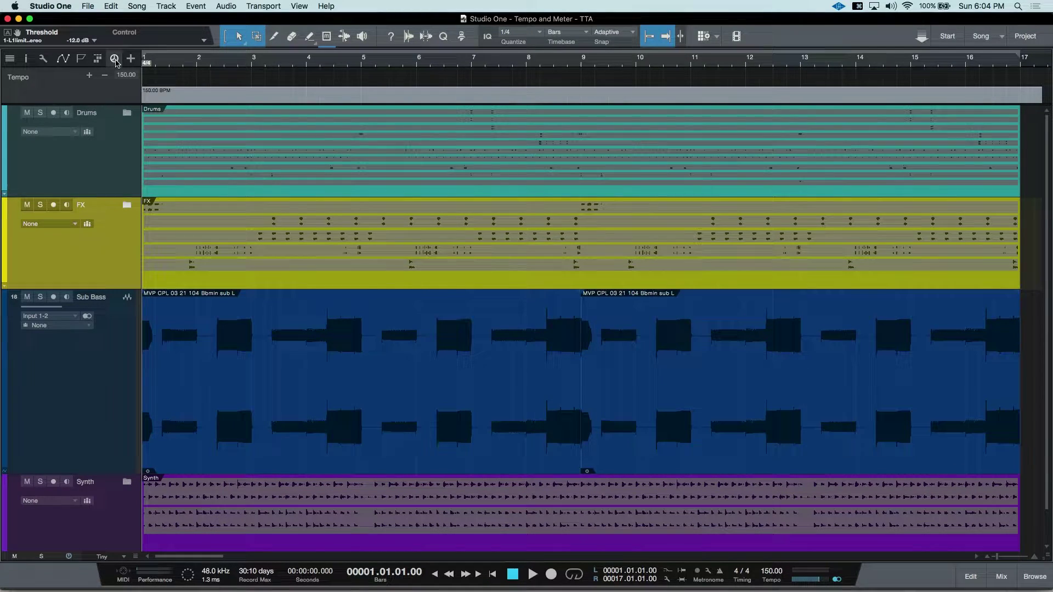
key(alt+super+t)
key(alt+super+t)
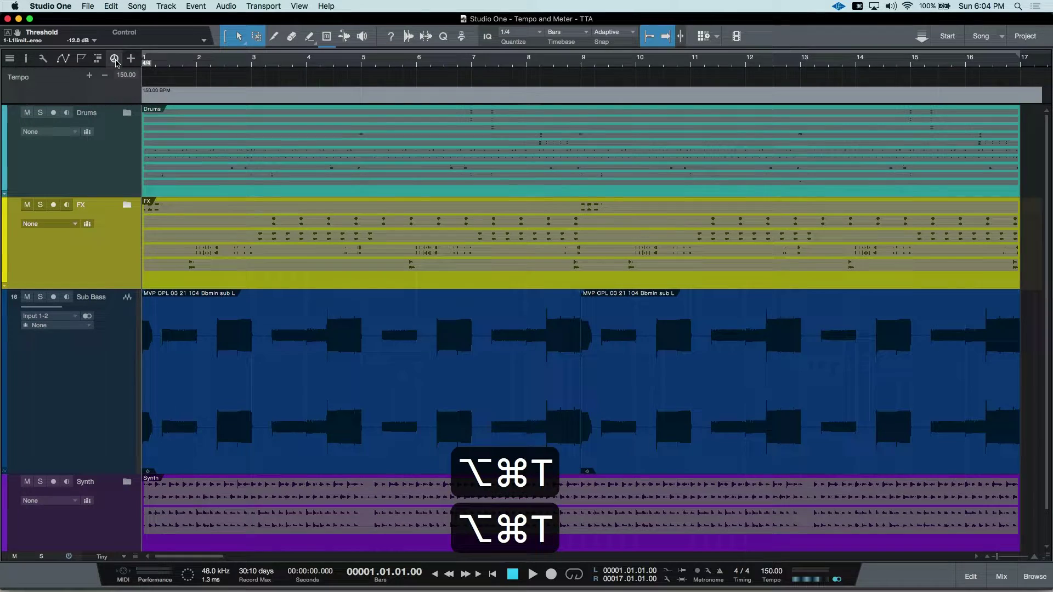
key(alt+super+t)
key(alt+super+t)
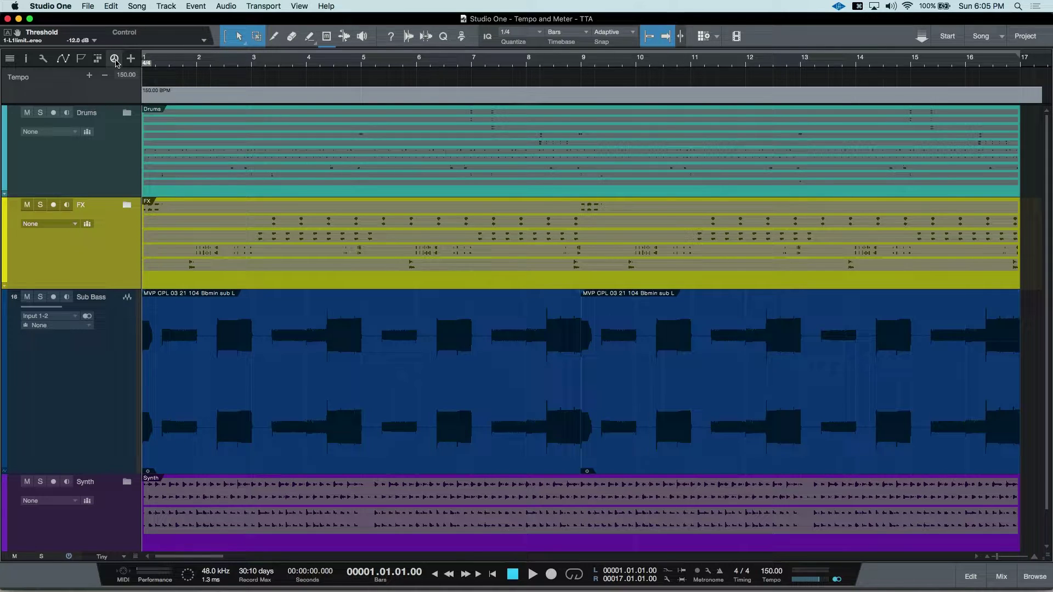
key(alt+super+t)
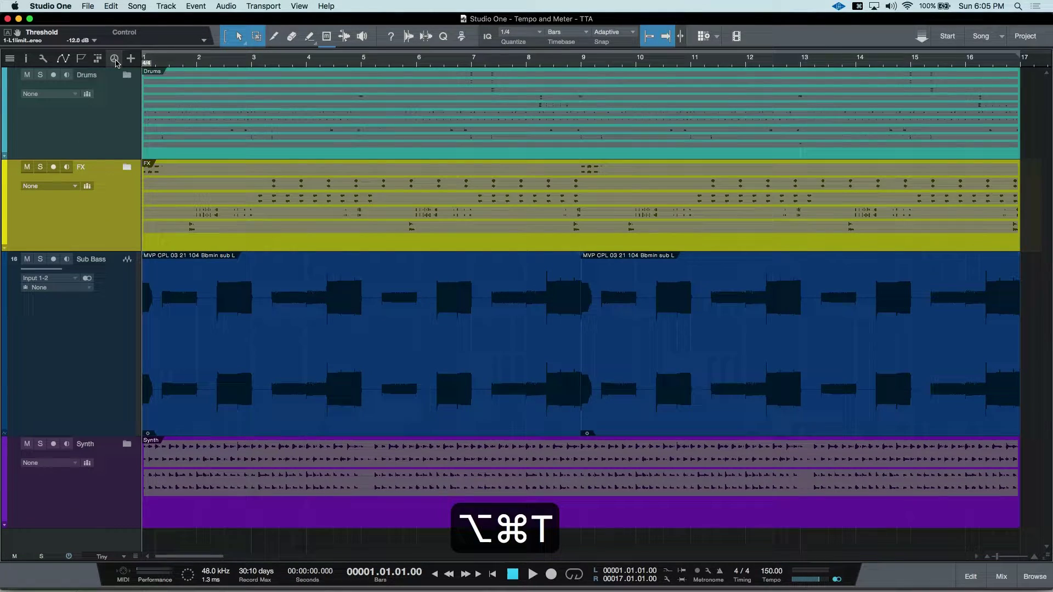
key(alt+super+t)
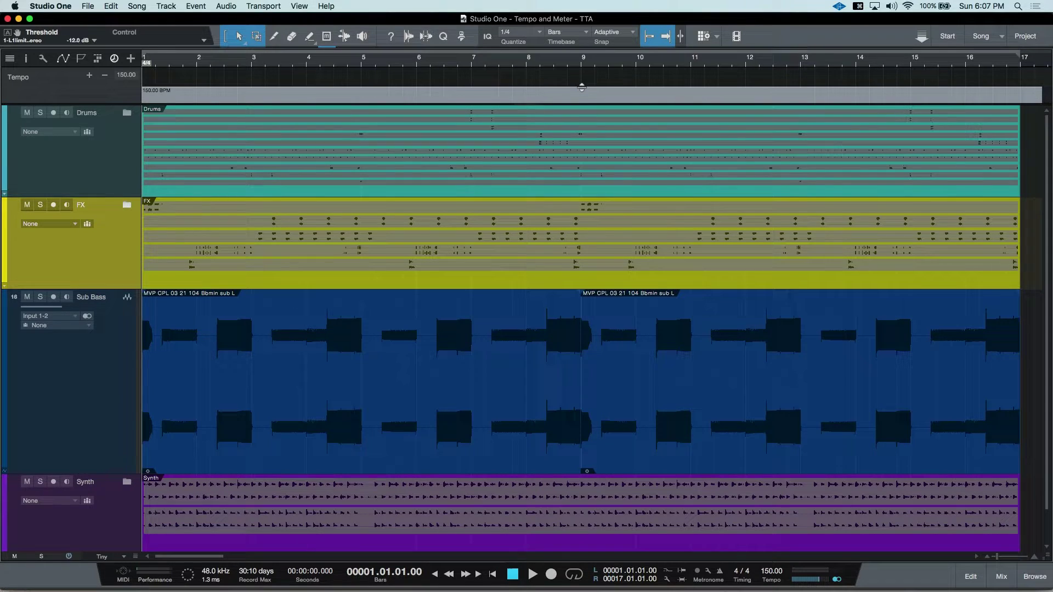
Add a tempo change at bar 9 and set it to 170 BPM, keeping bars 1–8 at 150
drag(580, 105, 579, 237)
key(super+z)
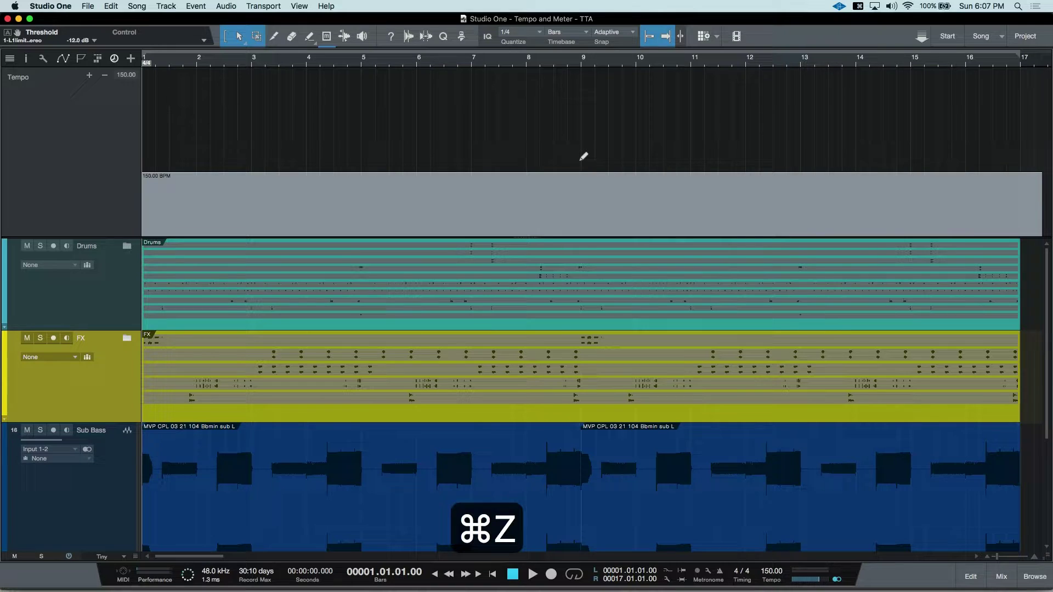
click(582, 158)
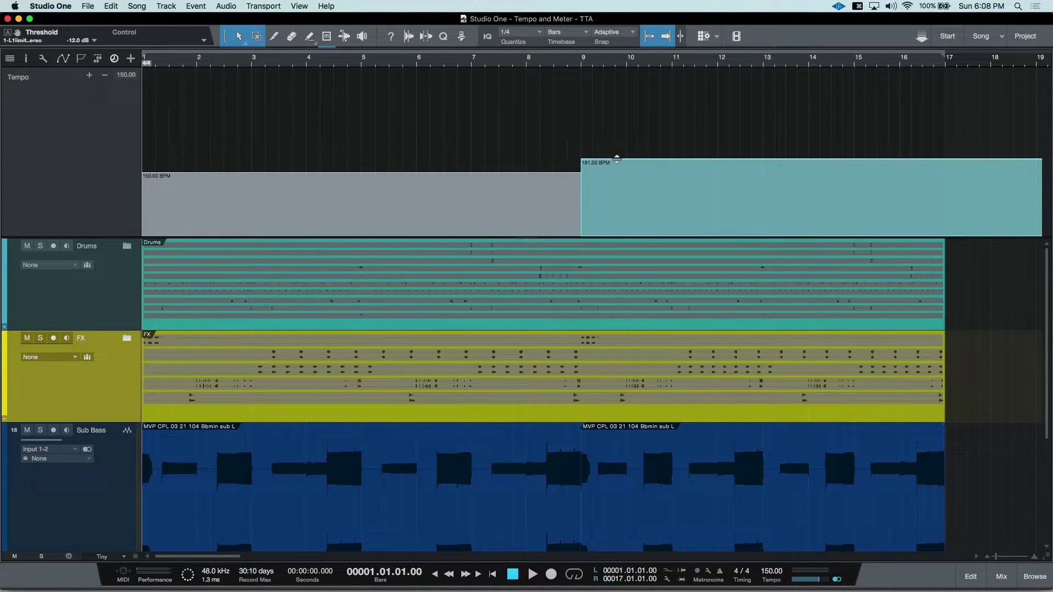
click(617, 159)
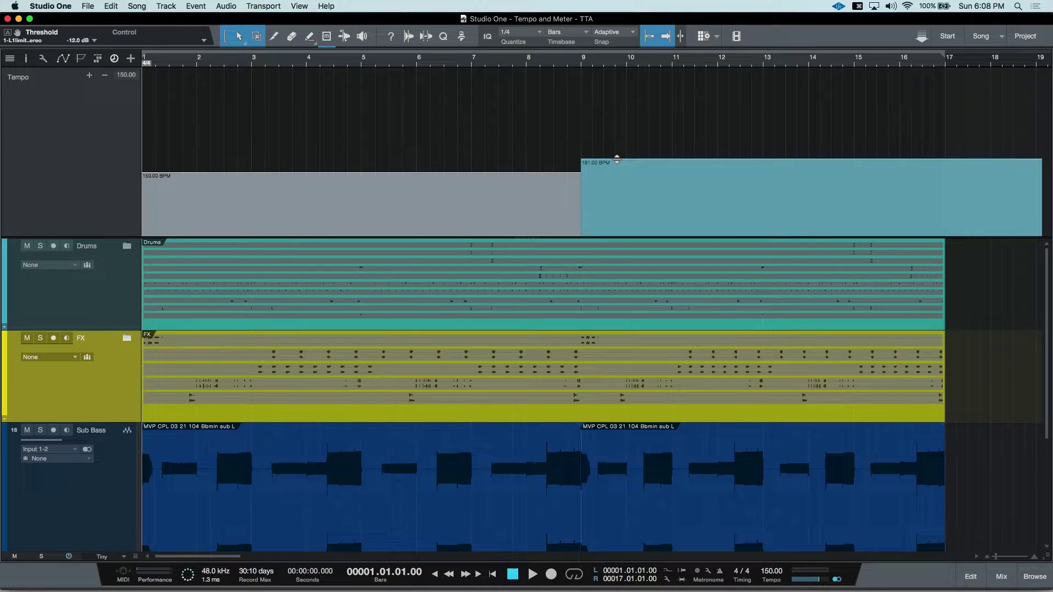
drag(616, 161, 623, 167)
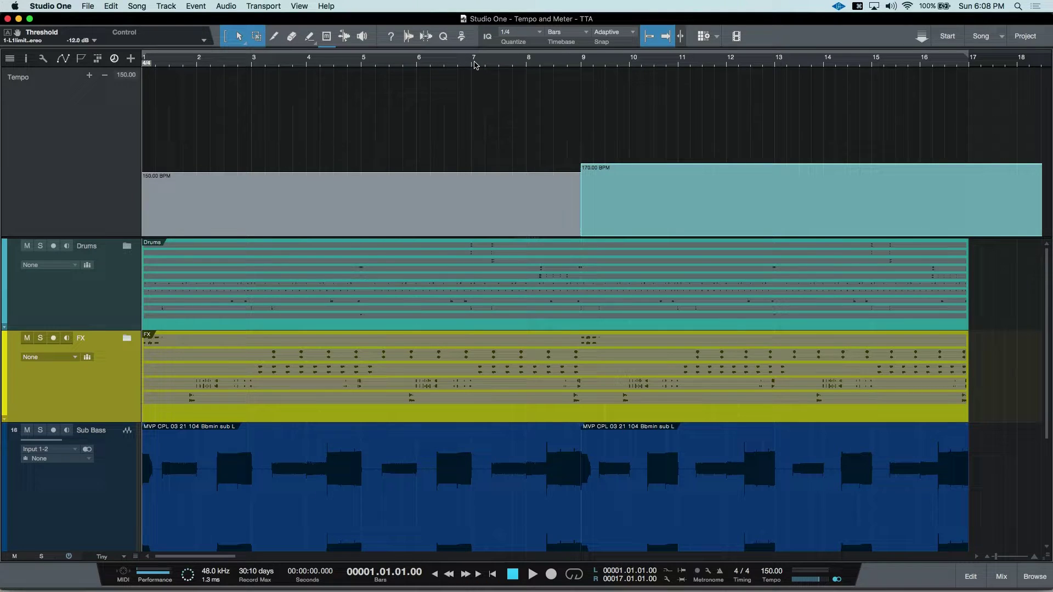
click(475, 65)
key(space)
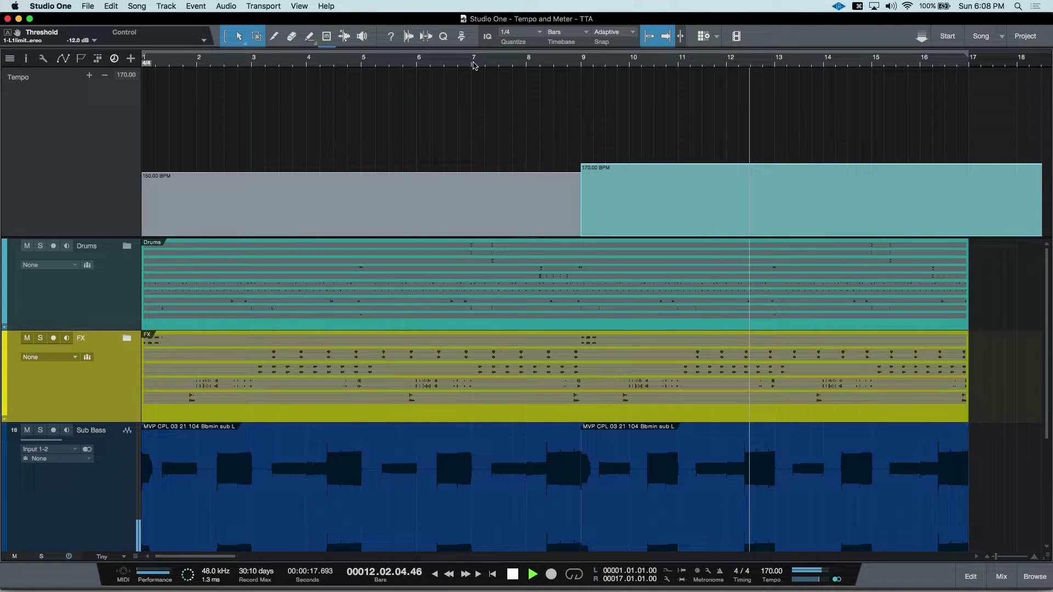
key(space)
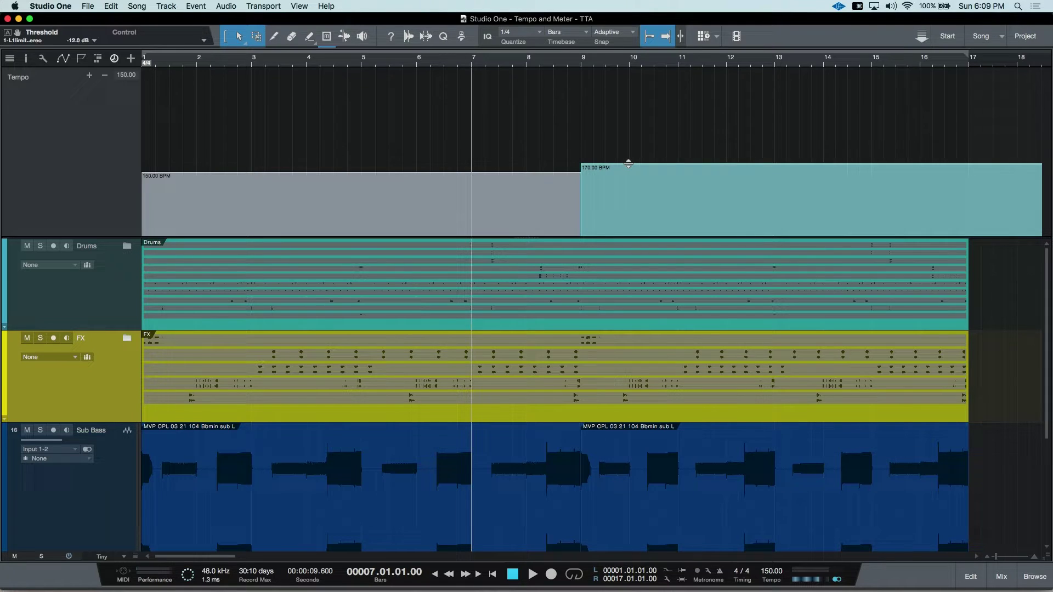
Draw descending tempo steps from 170 to 72 BPM across bars 10–12, then play them back
mouse_move(630, 163)
mouse_down()
mouse_move(699, 204)
mouse_move(729, 211)
mouse_move(733, 200)
mouse_up()
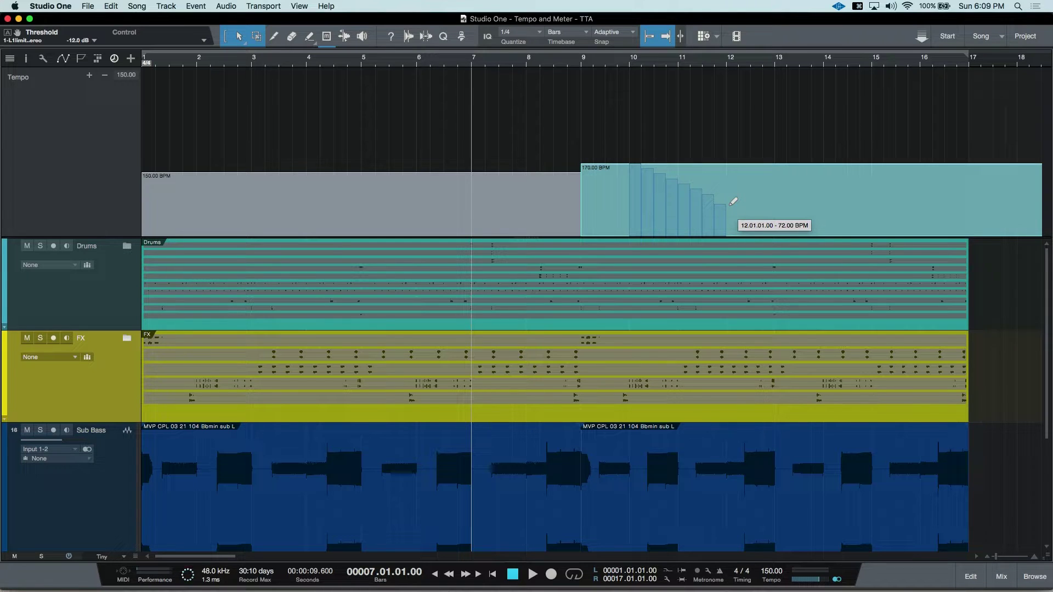
drag(733, 201, 733, 202)
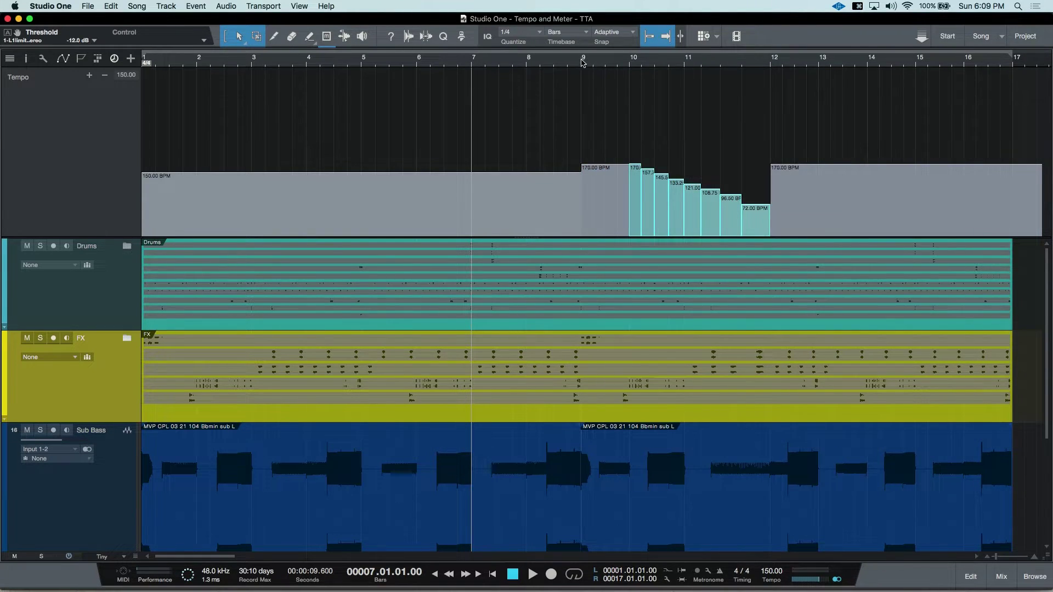
key(space)
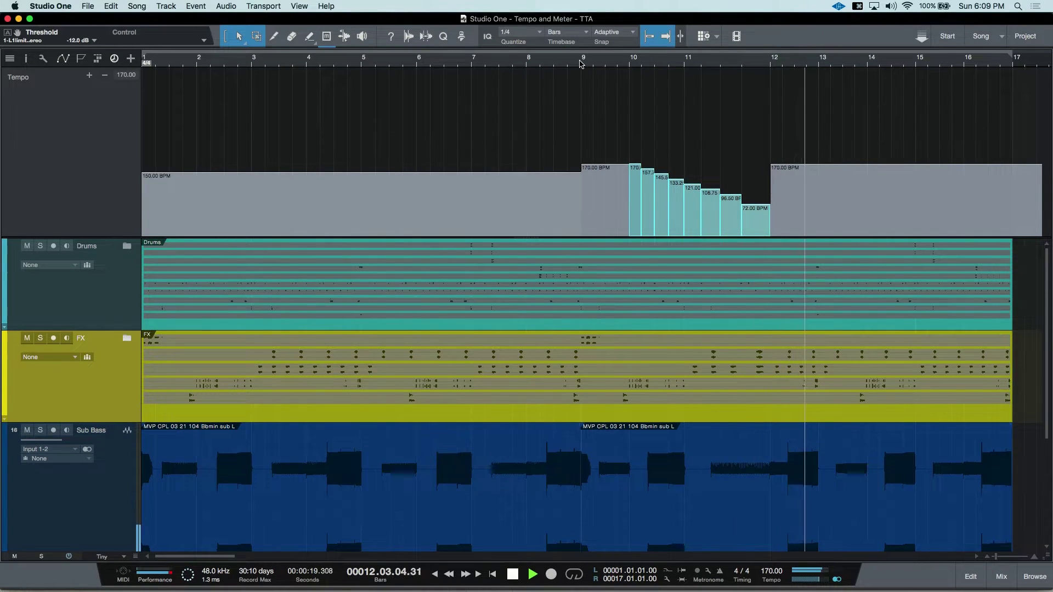
key(space)
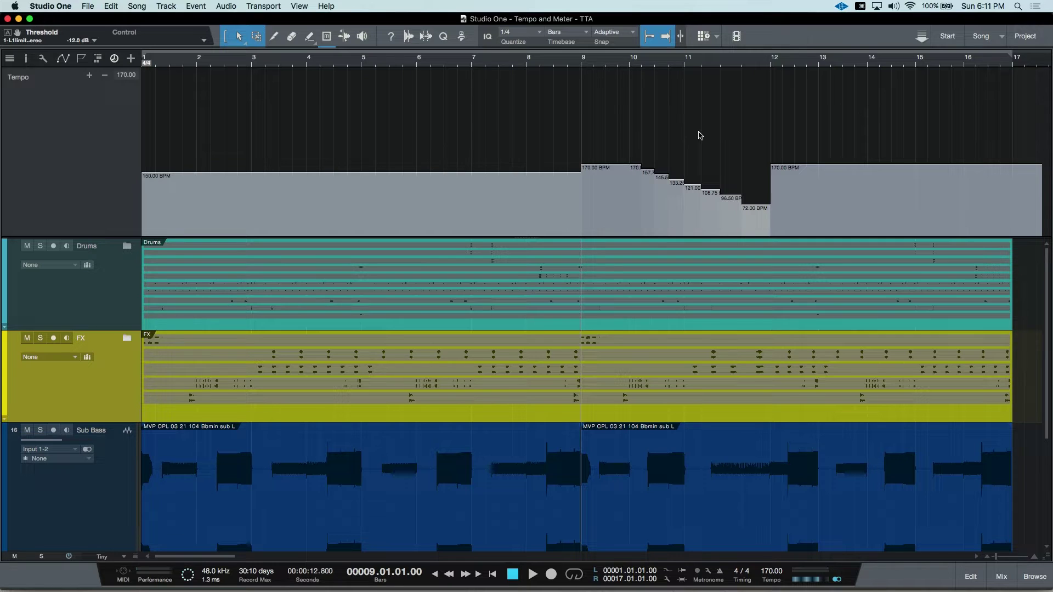
Delete the 170 BPM tempo segment so the tempo track returns to a flat 150 BPM
click(817, 199)
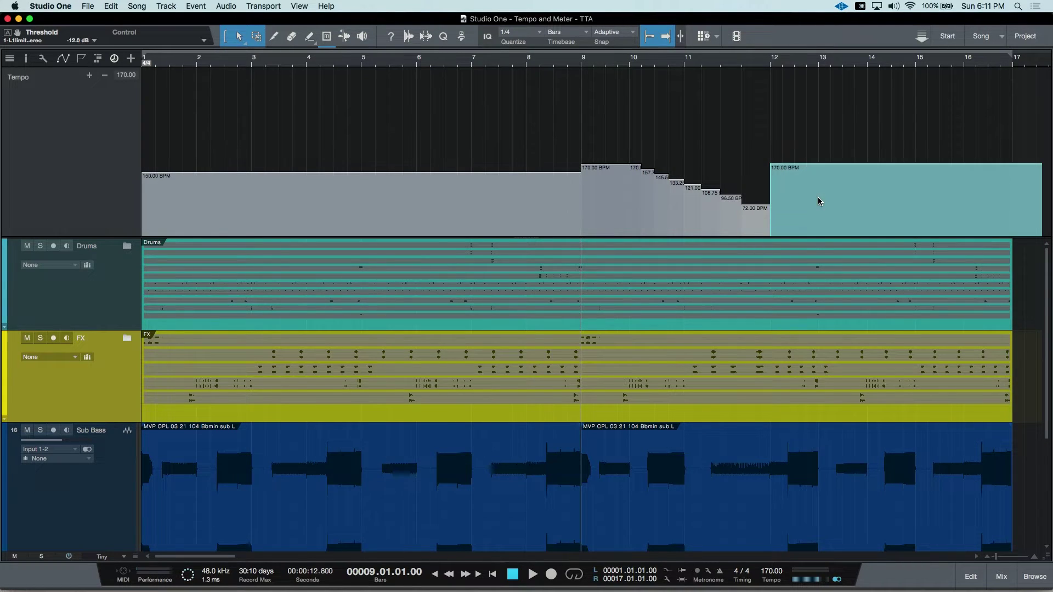
key(BackSpace)
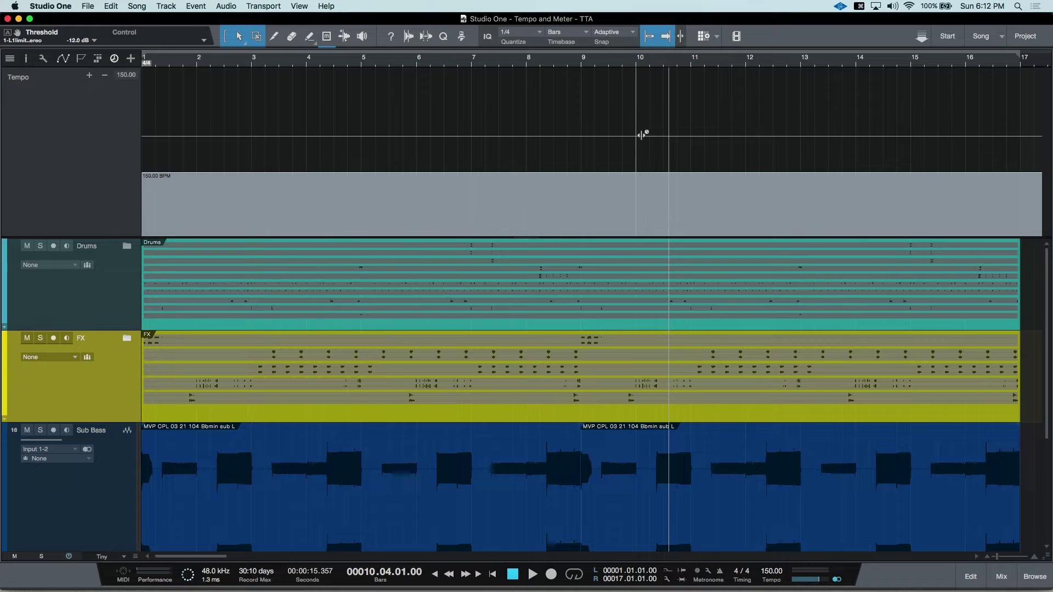
Hide the tempo track and bring up the ruler's context menu at bar 17
key(alt+super+t)
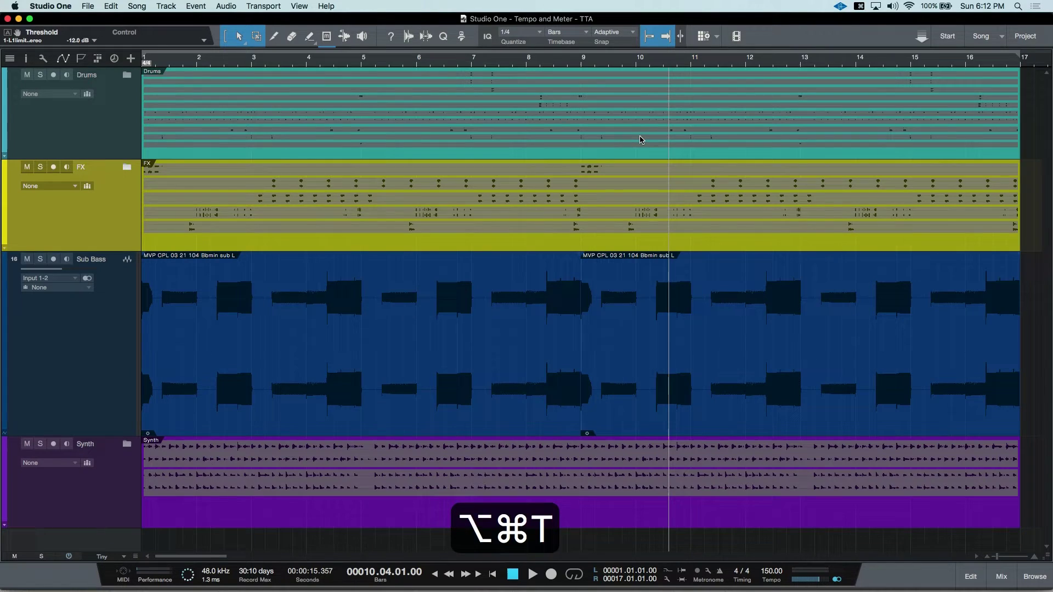
click(1020, 66)
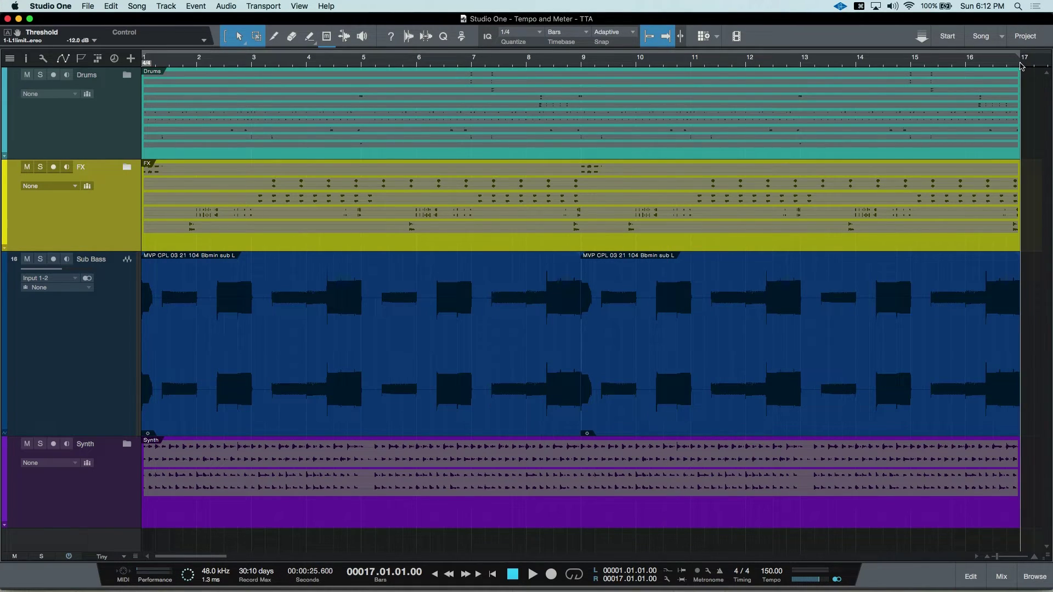
right_click(1021, 66)
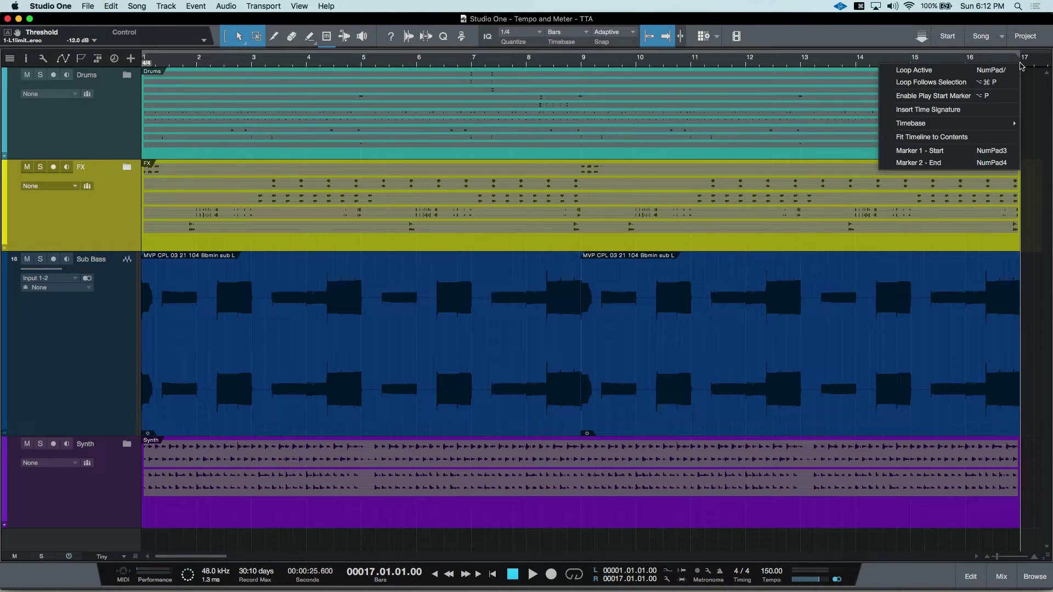
Insert a time signature at bar 17 with numerator 6 and denominator 8
click(984, 114)
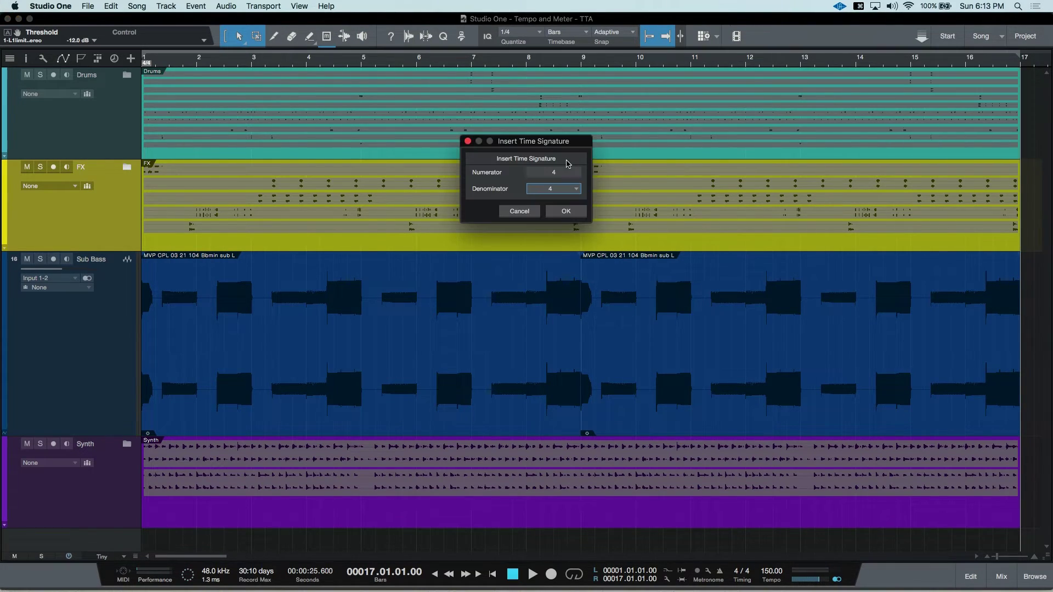
click(570, 192)
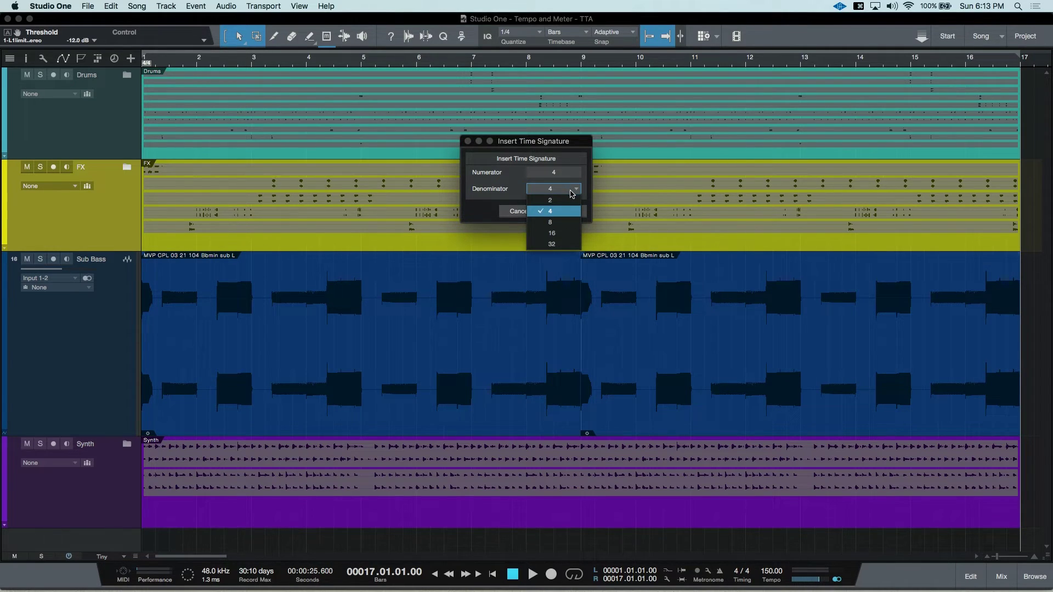
click(570, 222)
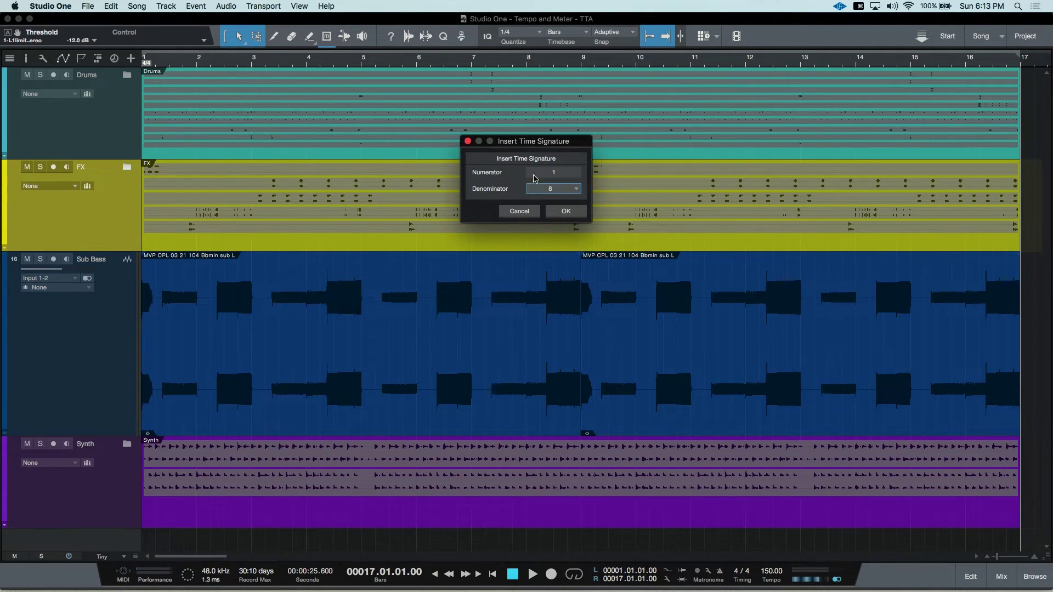
click(550, 174)
text(6)
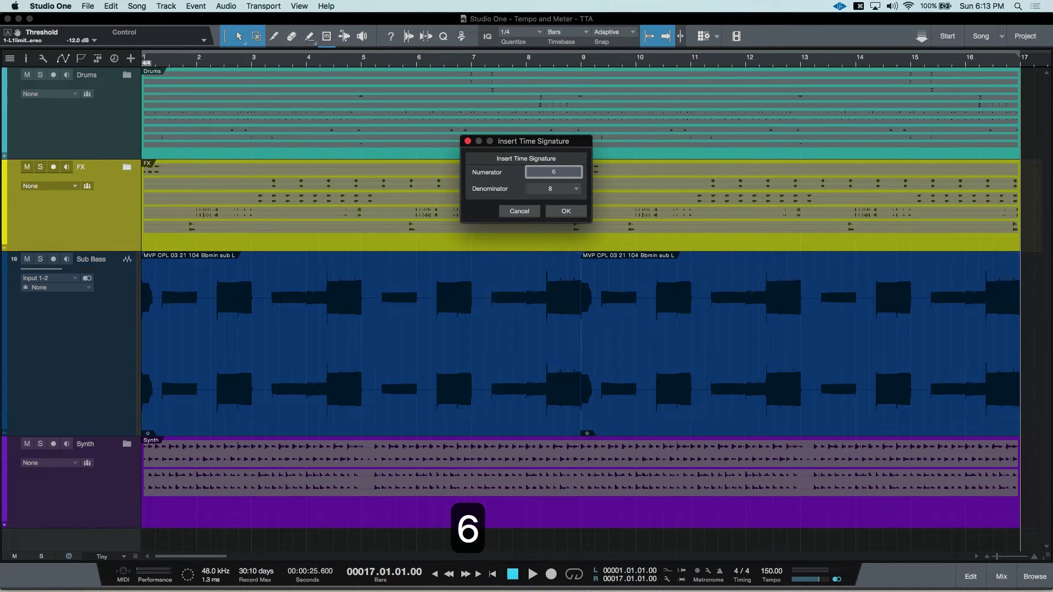
key(Return)
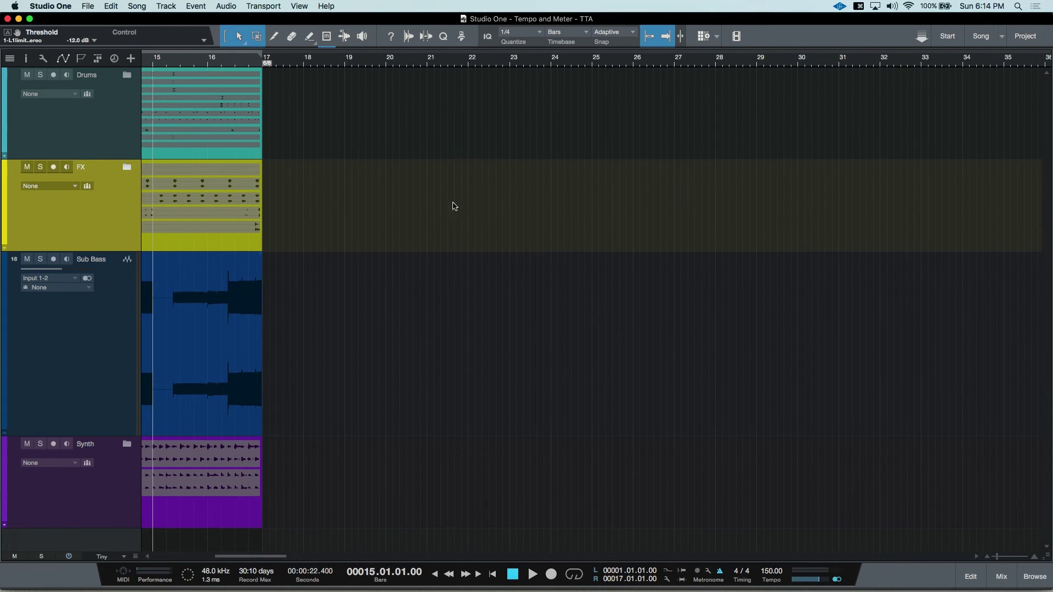
Remove the 6/8 time signature at bar 17 and return the playhead to the song start
right_click(269, 65)
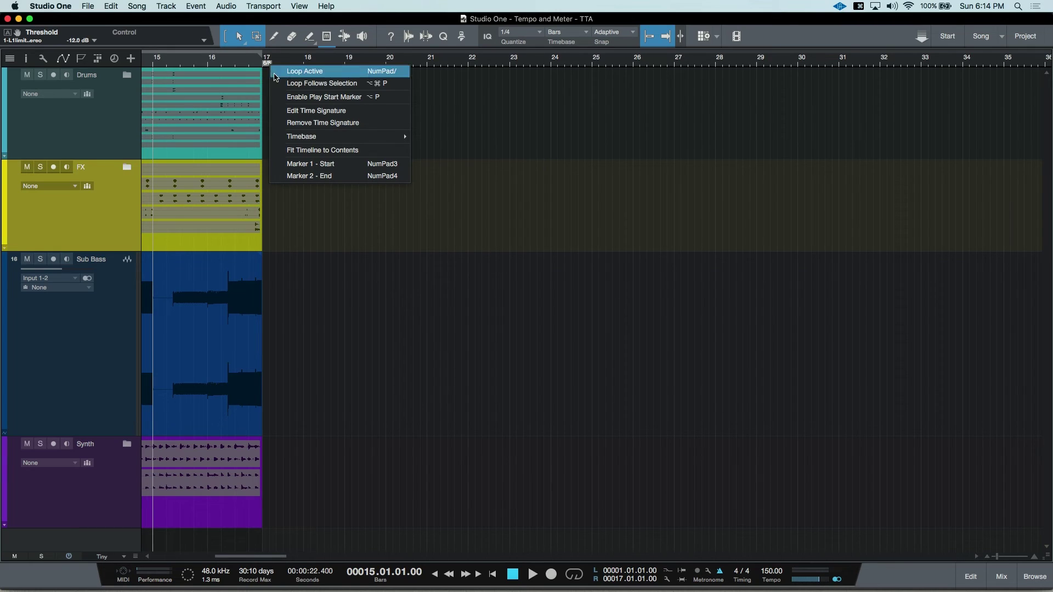
click(338, 123)
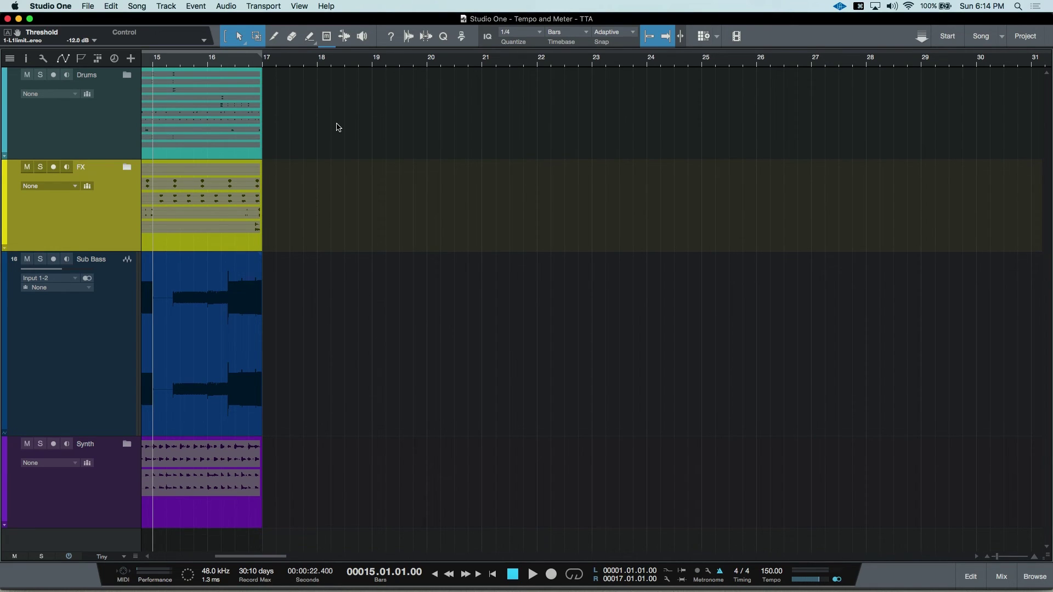
key(comma)
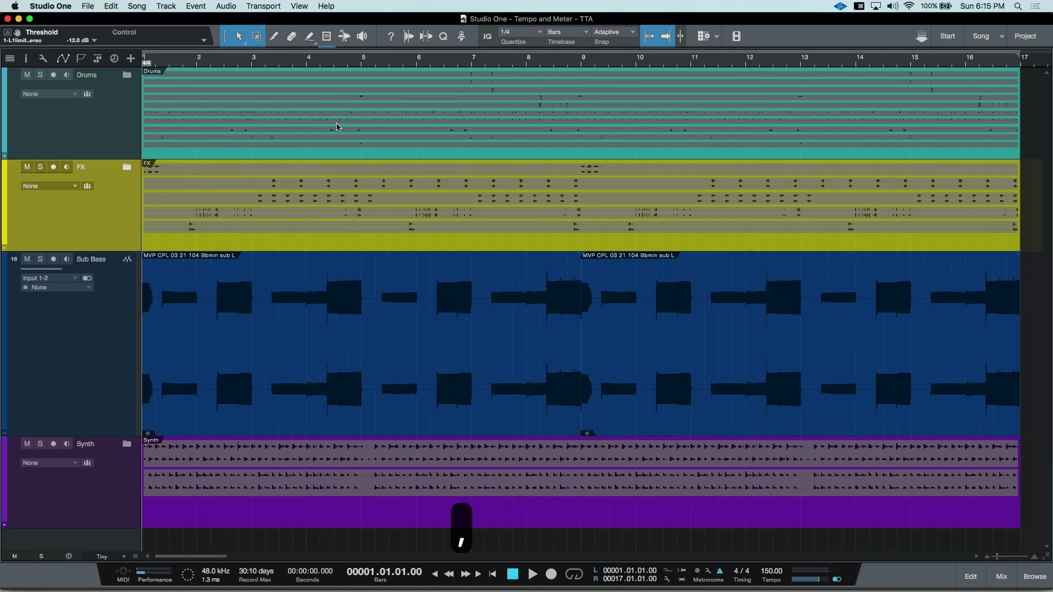